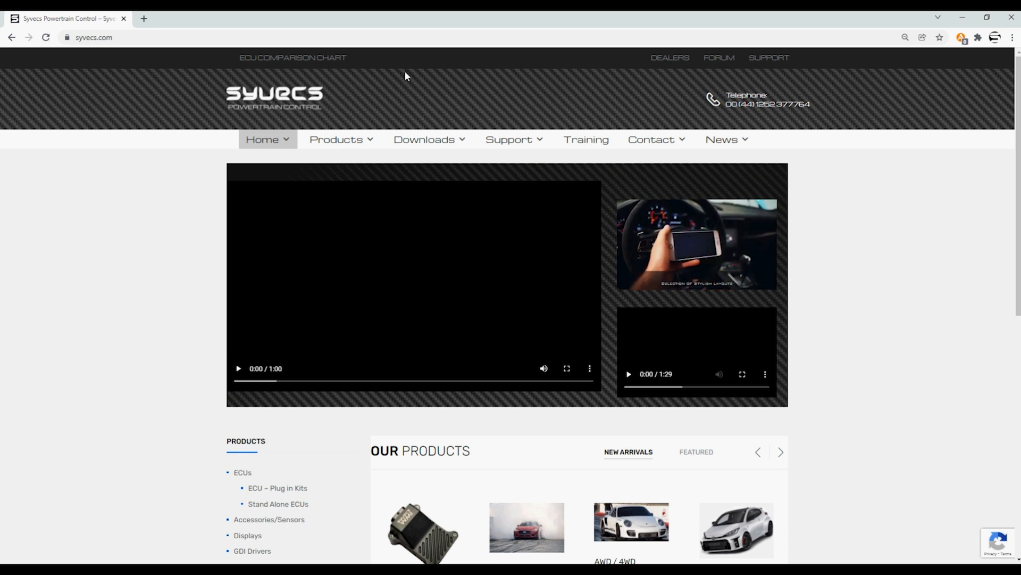
mouse_move(417, 136)
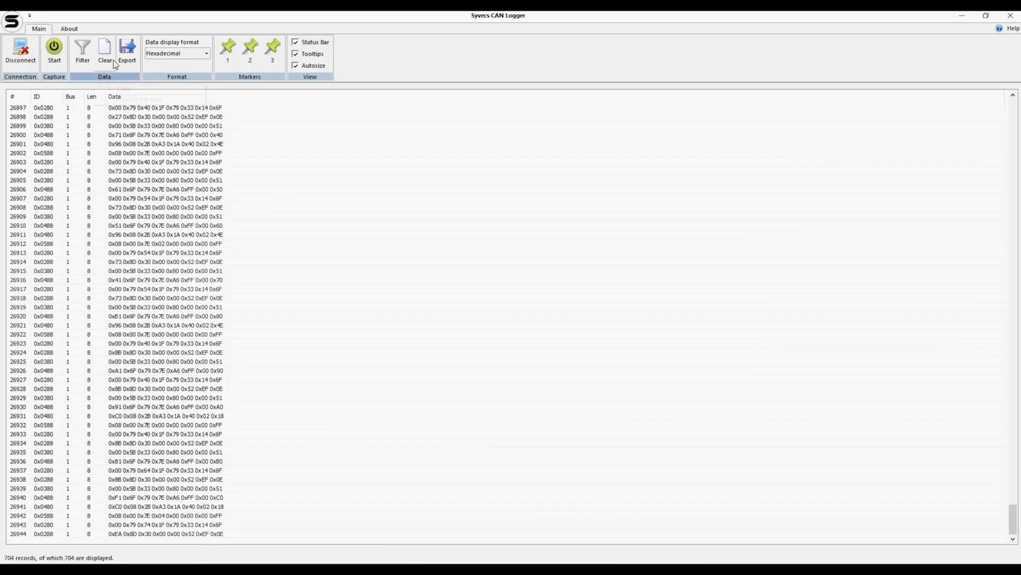
Clear all captured CAN records and disconnect the logger.
left_click(113, 62)
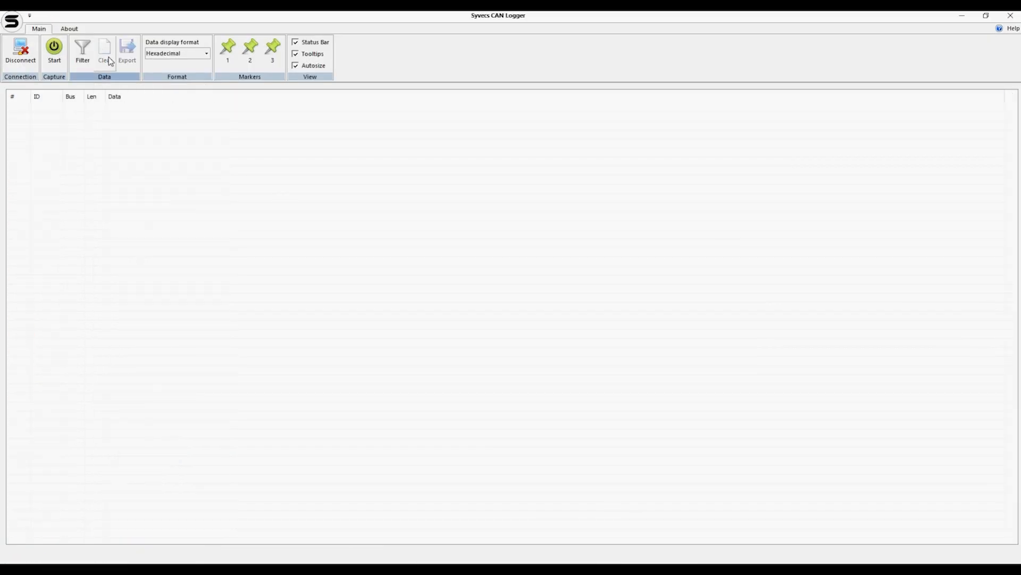
left_click(20, 51)
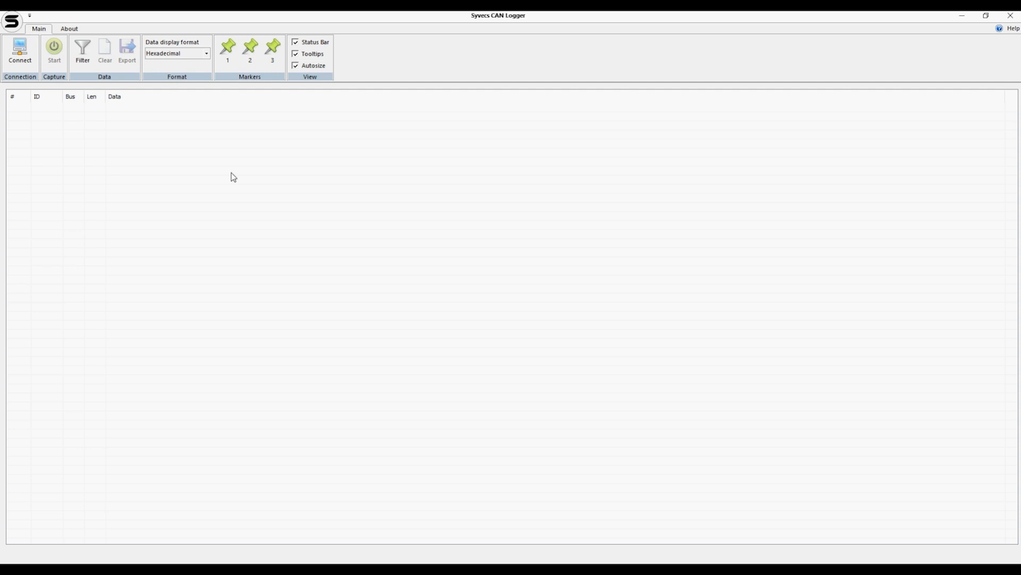
Connect the logger to the device and start capturing CAN data.
left_click(19, 56)
left_click(54, 49)
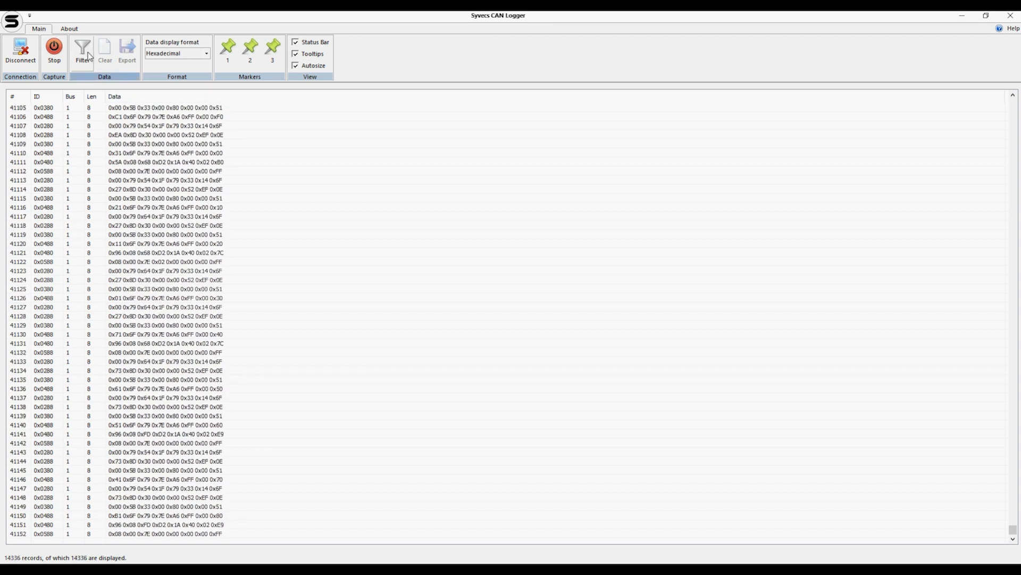
Filter the running capture with an Include entry for ID 0x?380 and select one of the filtered records.
left_click(89, 57)
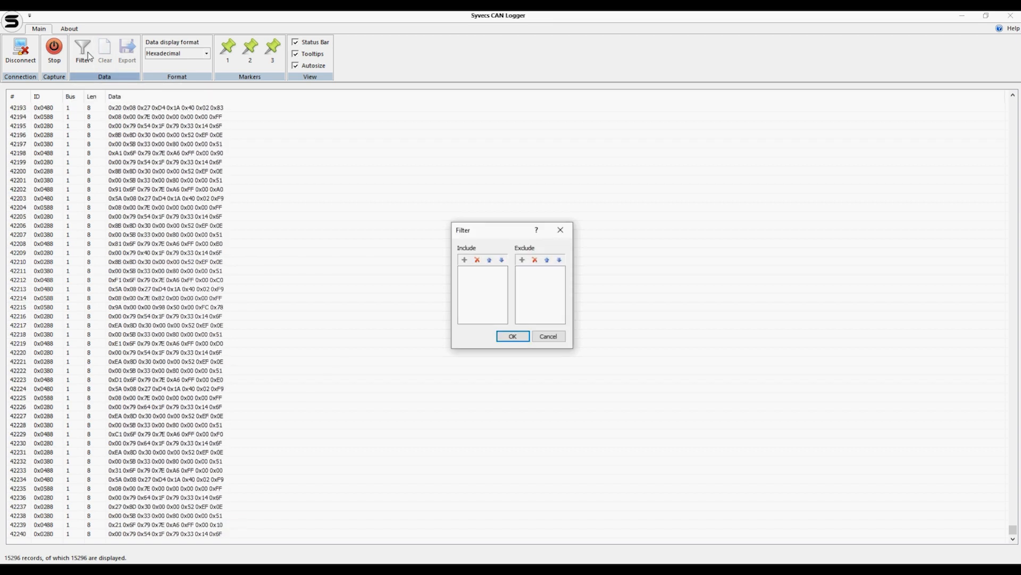
left_click(464, 260)
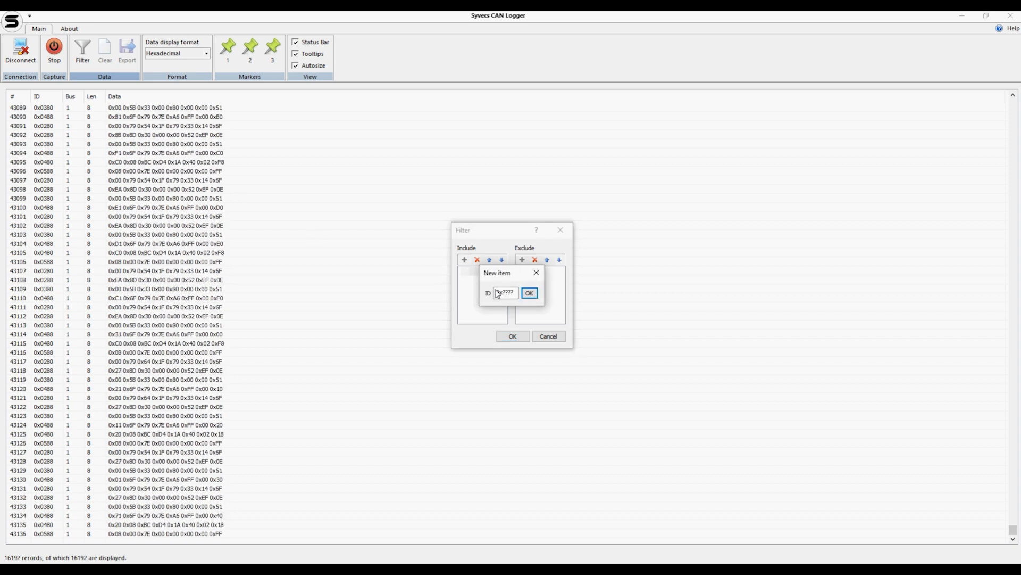
left_click(514, 293)
key("BackSpace")
key("BackSpace")
key("BackSpace")
type("38")
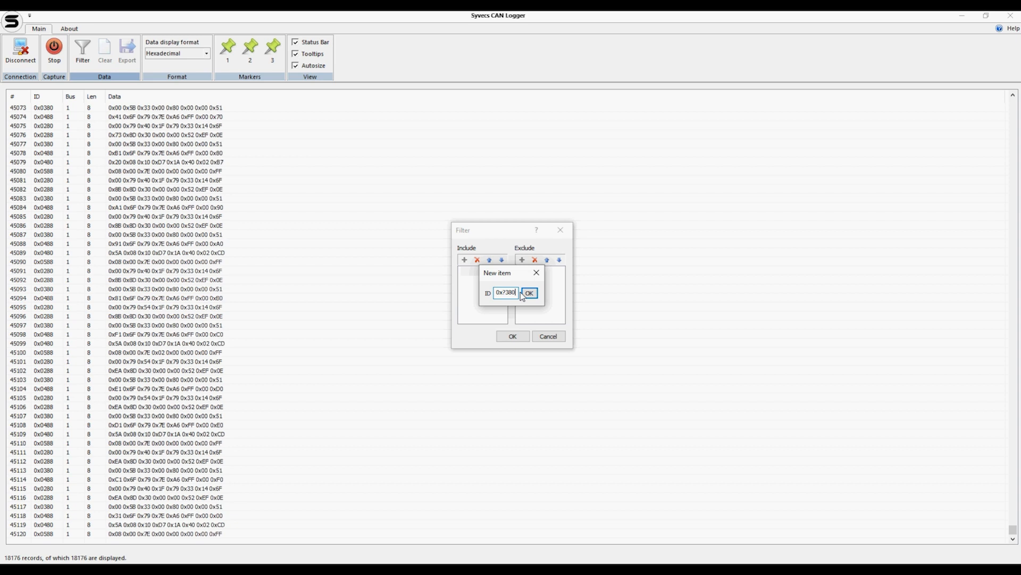
type("0")
left_click(524, 294)
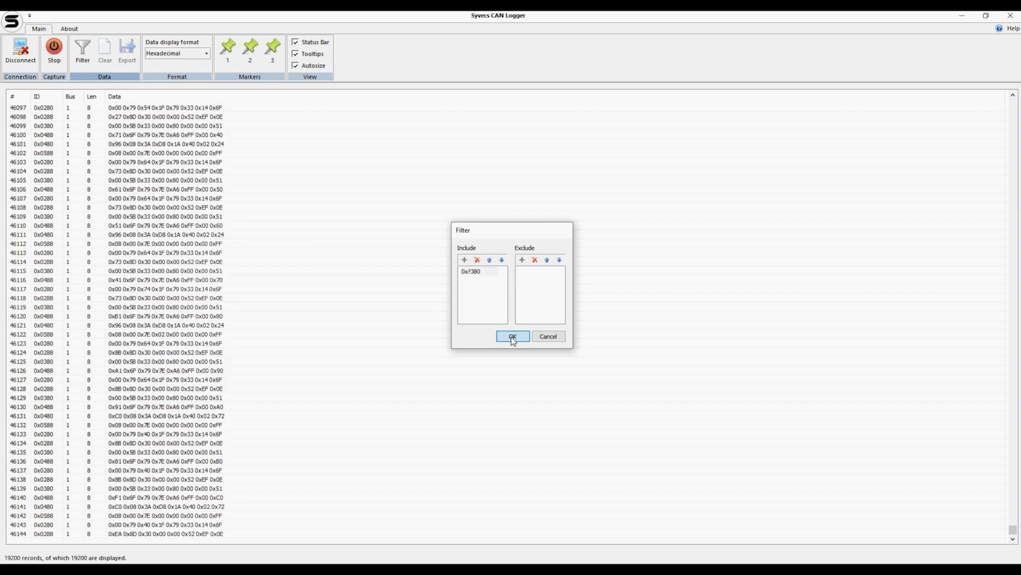
left_click(513, 337)
left_click(80, 181)
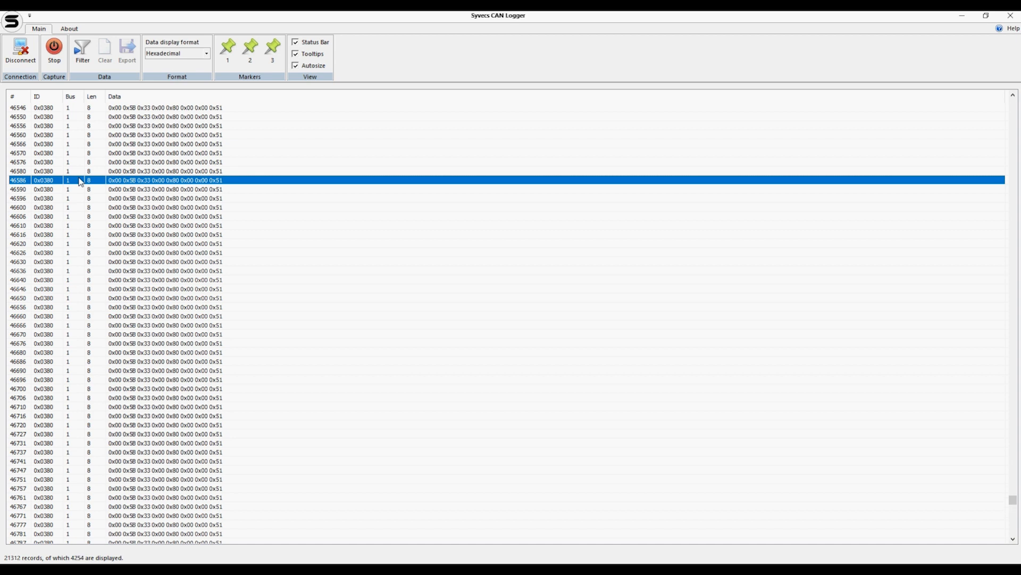
Remove the 0x?380 Include entry from the filter, add an Exclude entry with the default ID 0x????, and apply it.
left_click(82, 51)
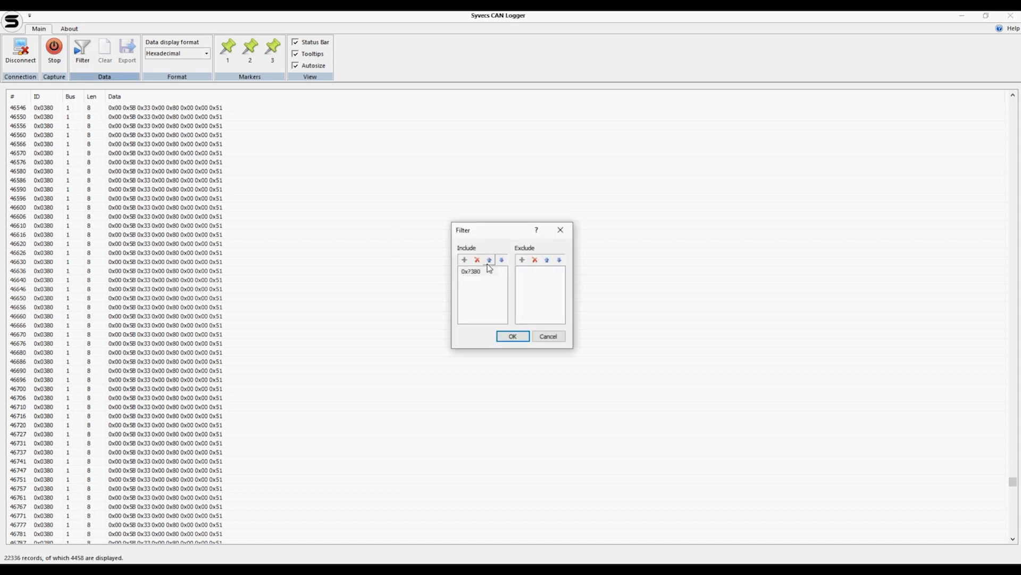
left_click(477, 259)
left_click(522, 260)
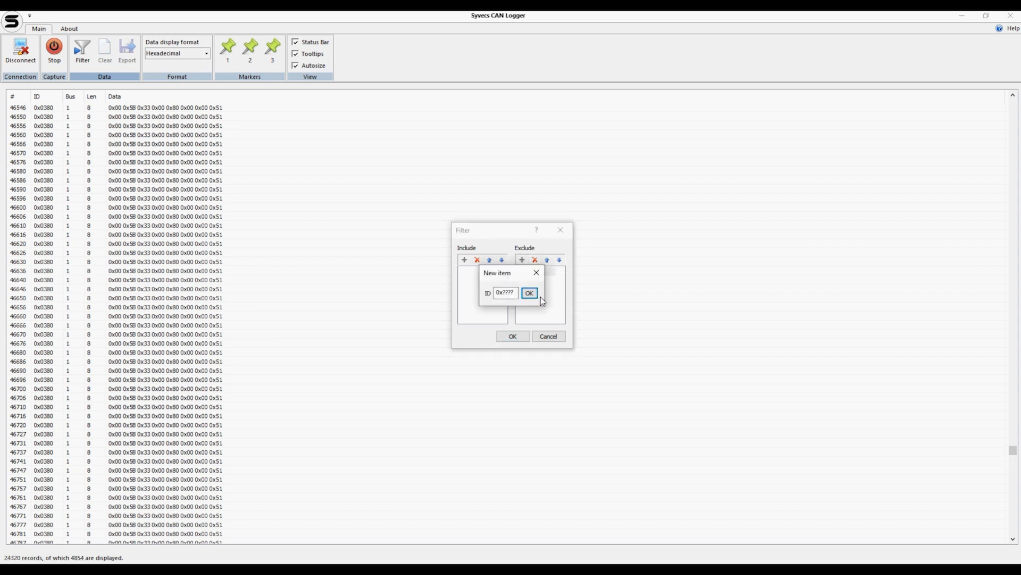
left_click(530, 293)
left_click(513, 336)
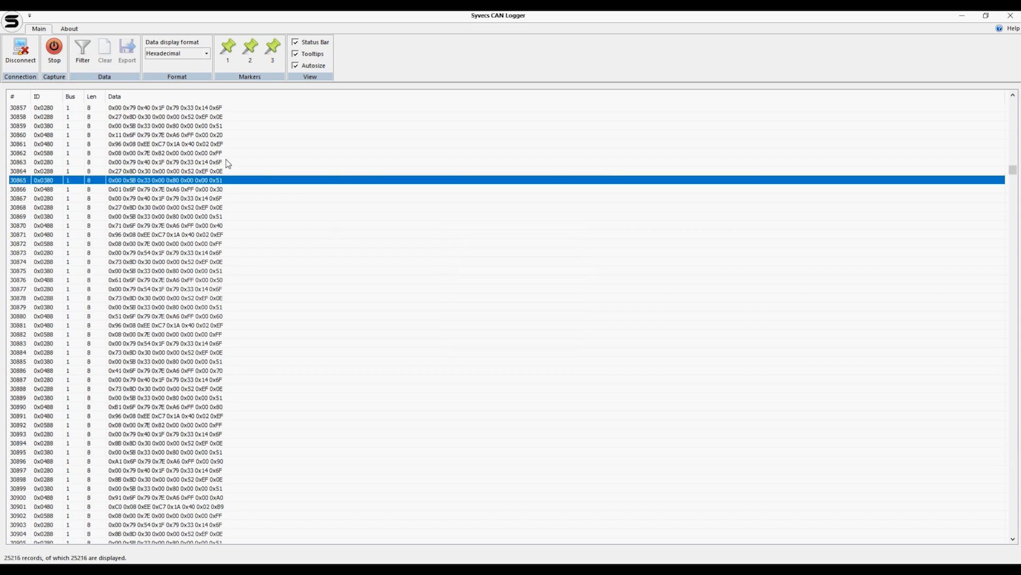
Stop the running capture, clear its records and start a fresh capture.
left_click(53, 49)
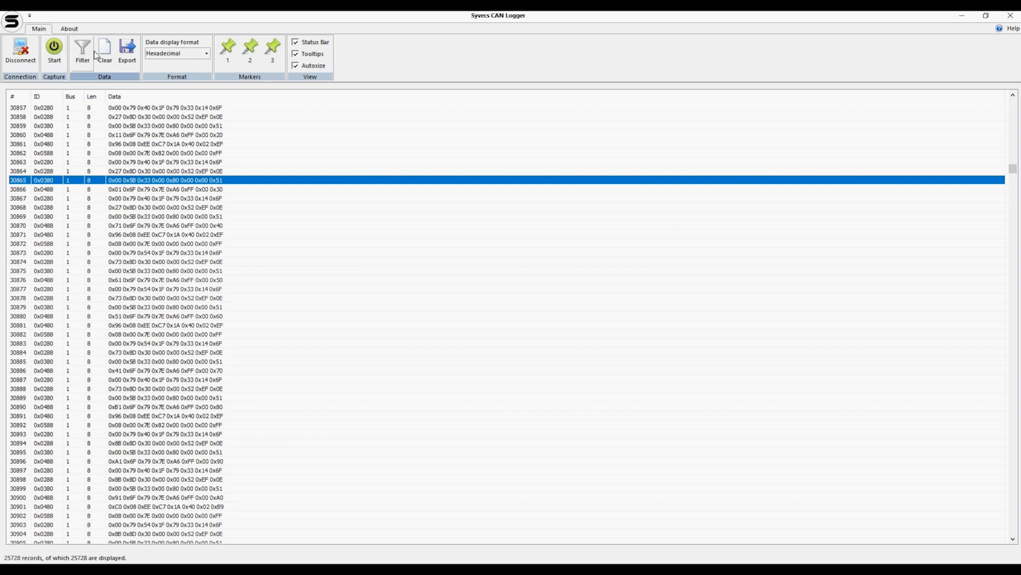
left_click(104, 51)
left_click(54, 48)
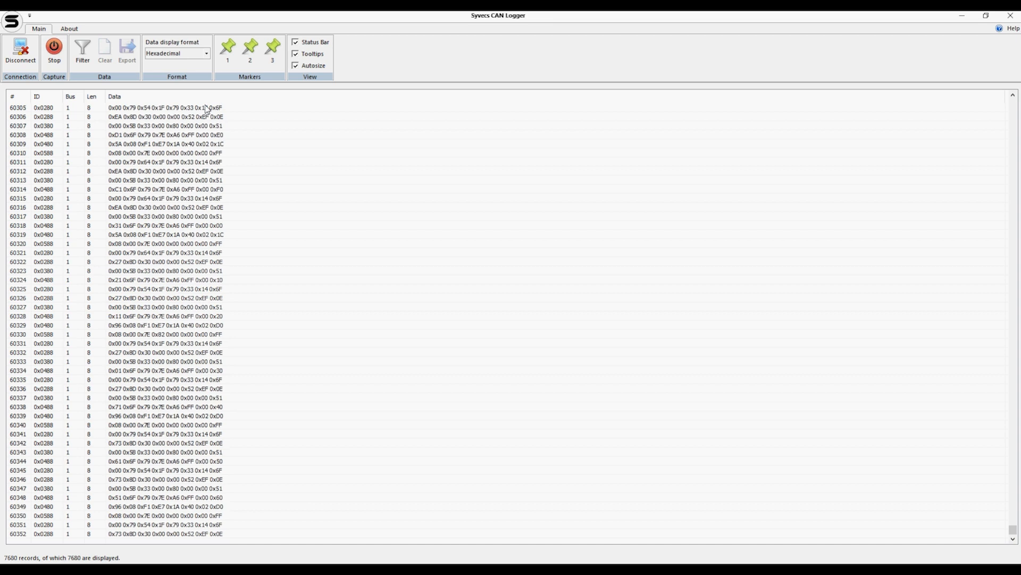
Set marker 1 on and back off during the capture, and stop capturing.
left_click(229, 52)
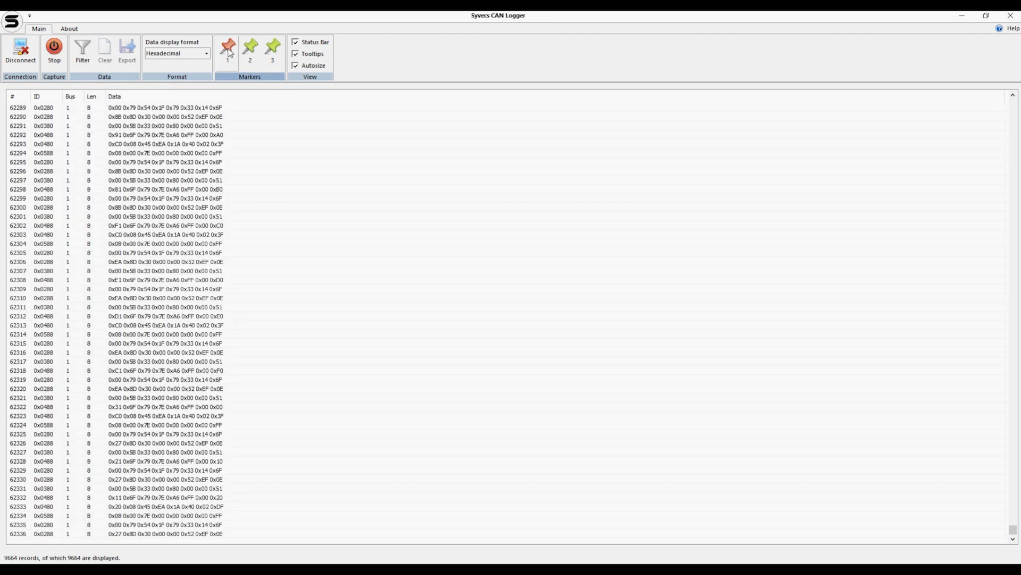
left_click(229, 52)
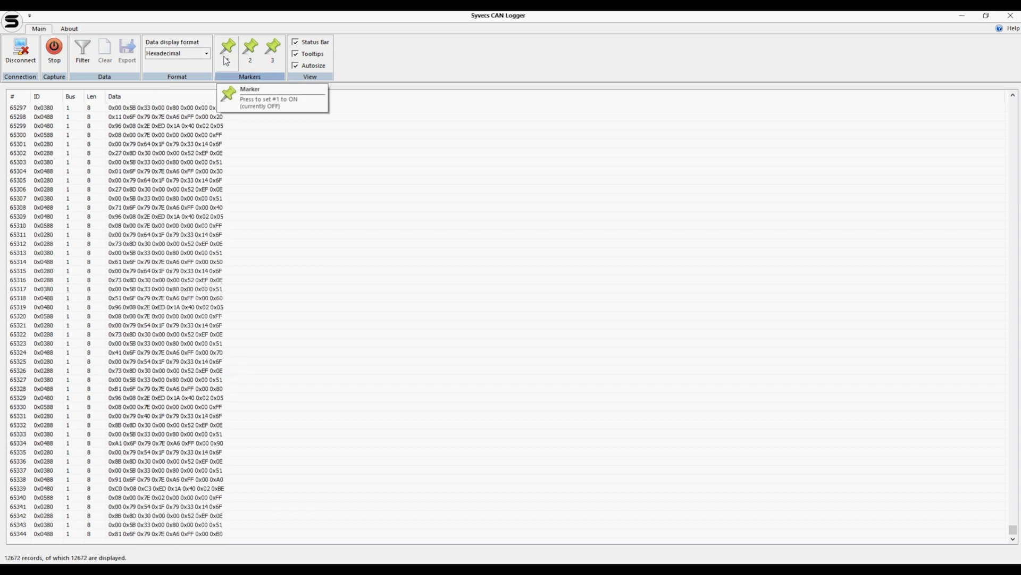
left_click(53, 53)
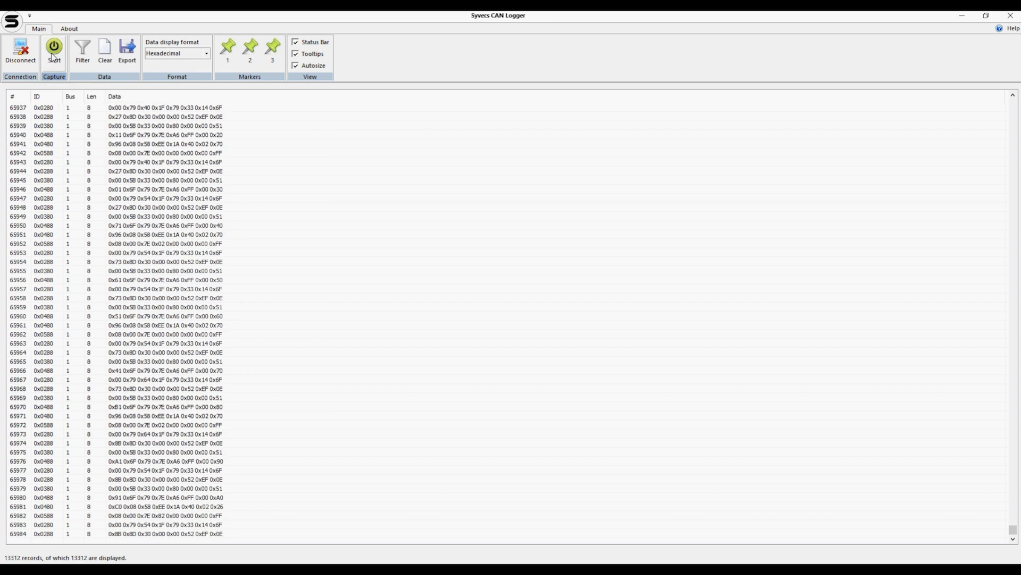
Export the captured records to the desktop as R8 Handbrake.asc in ASC format.
left_click(127, 52)
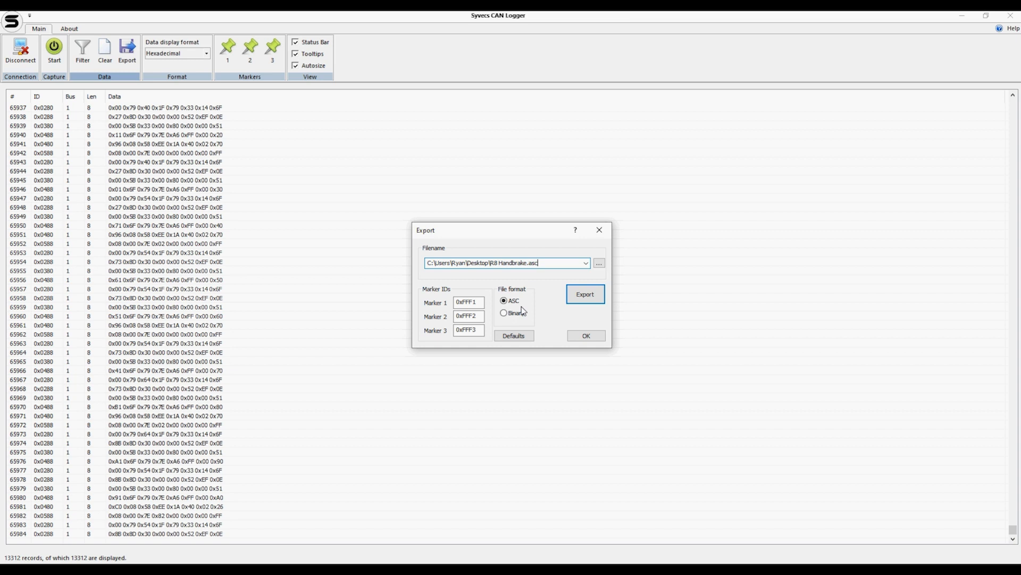
left_click(577, 305)
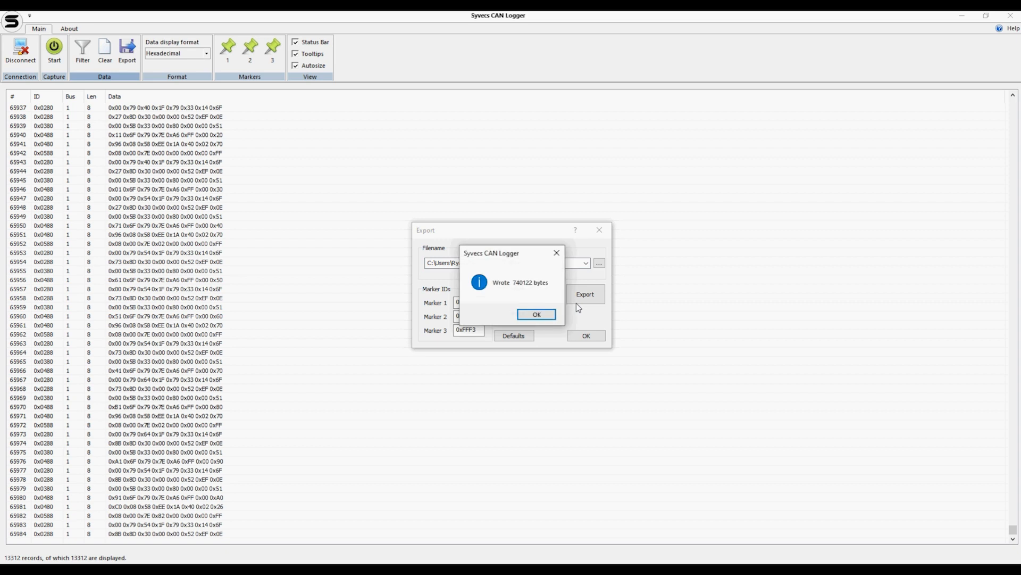
left_click(541, 315)
left_click(579, 337)
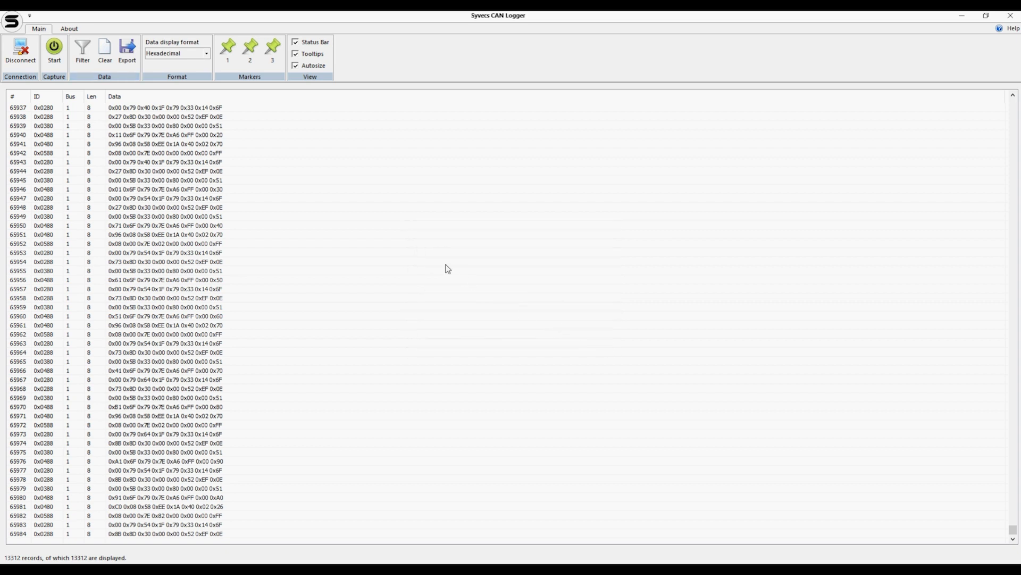
Clear the exported records and record another short capture, stopping it after a few seconds.
left_click(107, 52)
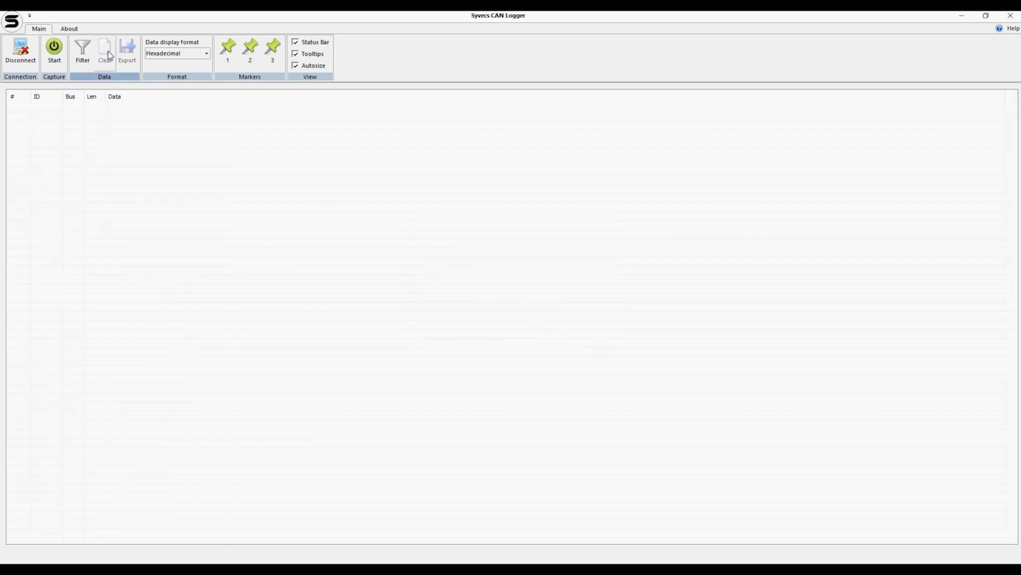
left_click(54, 52)
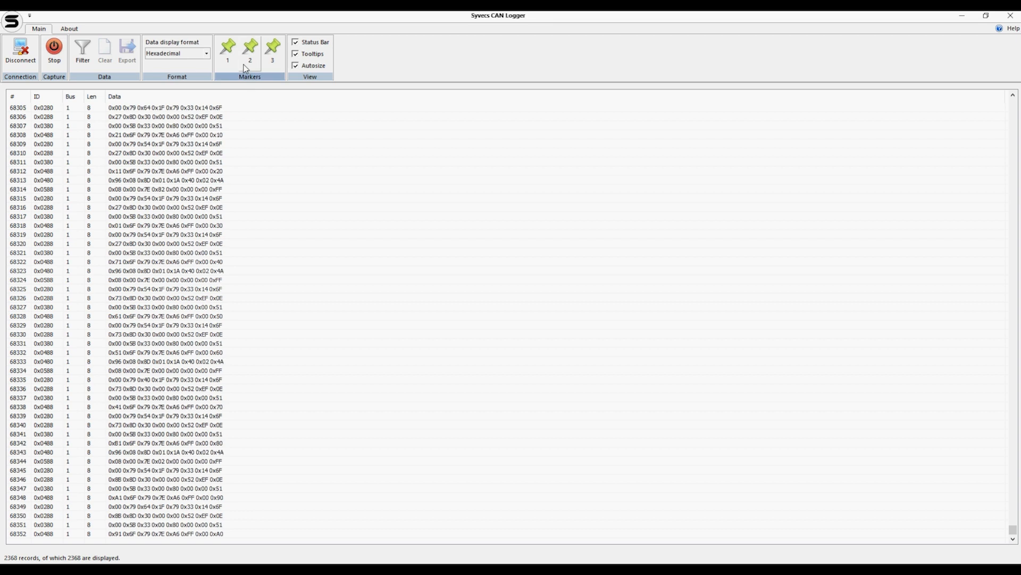
left_click(56, 49)
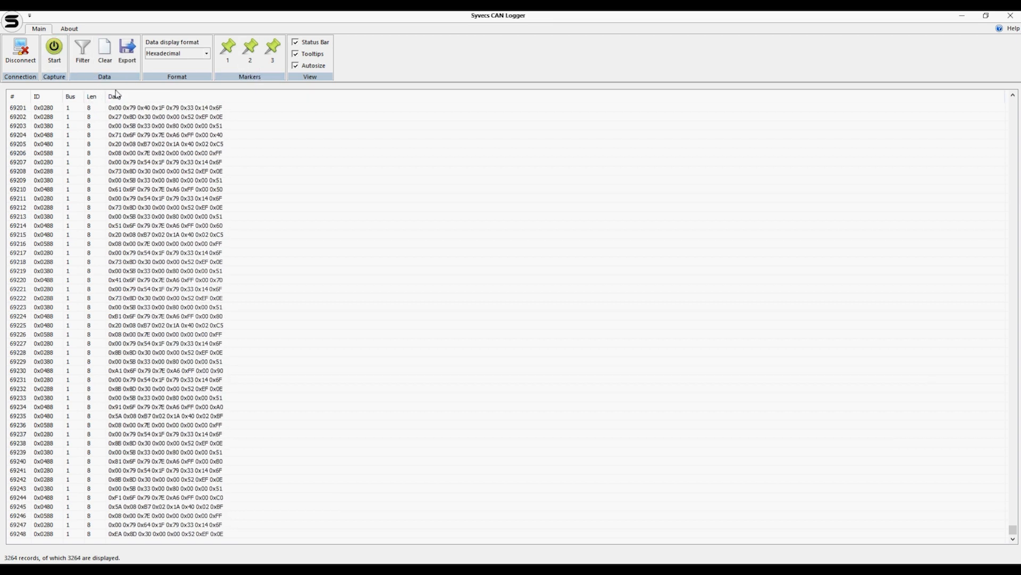
View the export settings for the new capture and close them without exporting.
left_click(127, 50)
left_click(599, 336)
Switch the data display format to Binary and back to Hexadecimal, and select the first visible record.
left_click(178, 54)
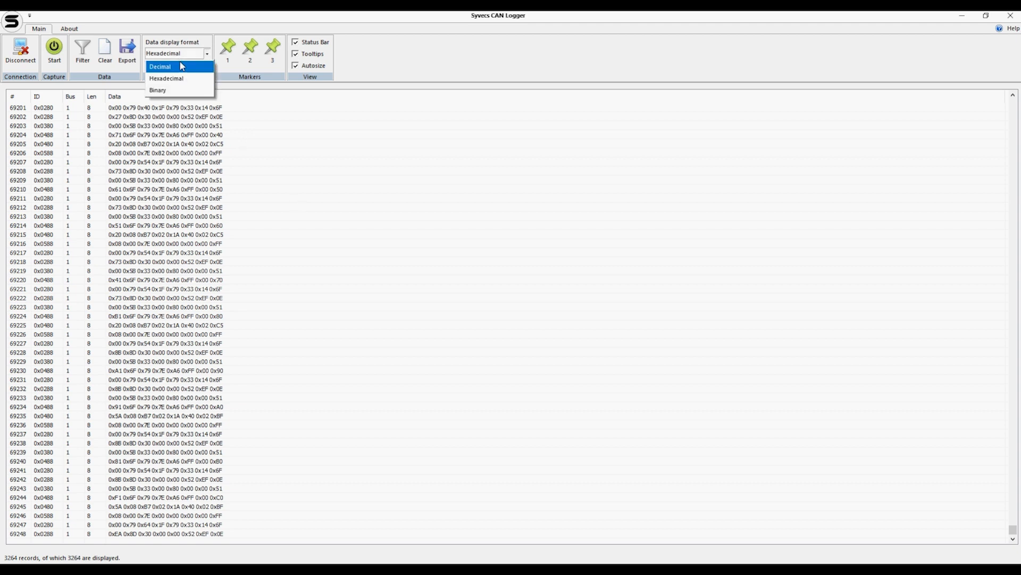
left_click(170, 89)
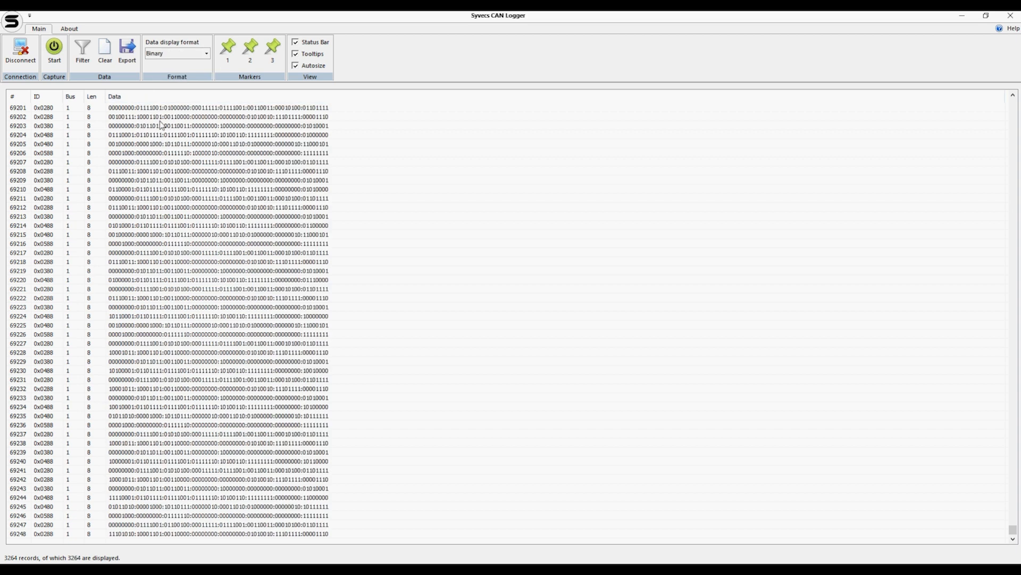
left_click(171, 55)
left_click(177, 78)
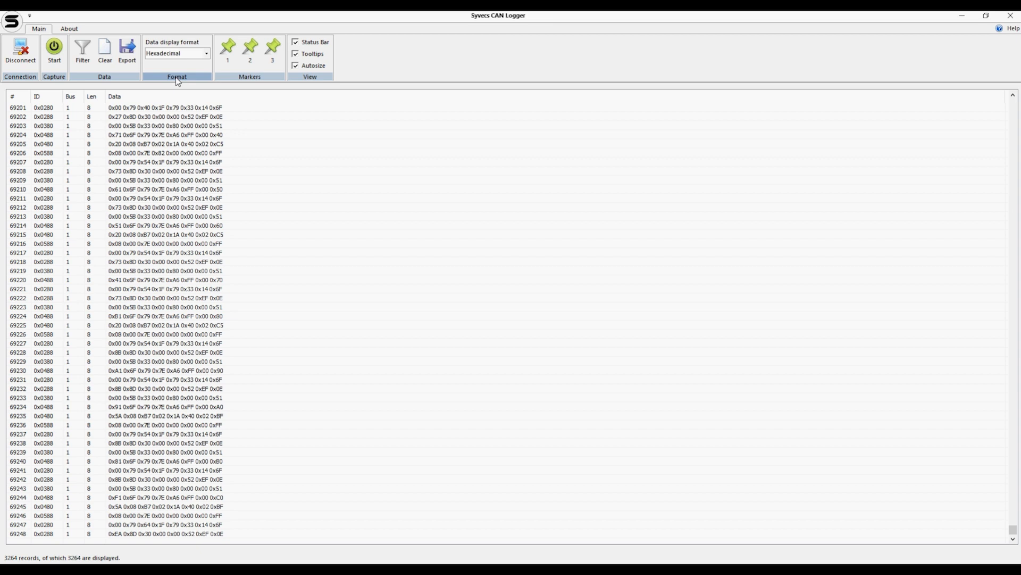
left_click(166, 54)
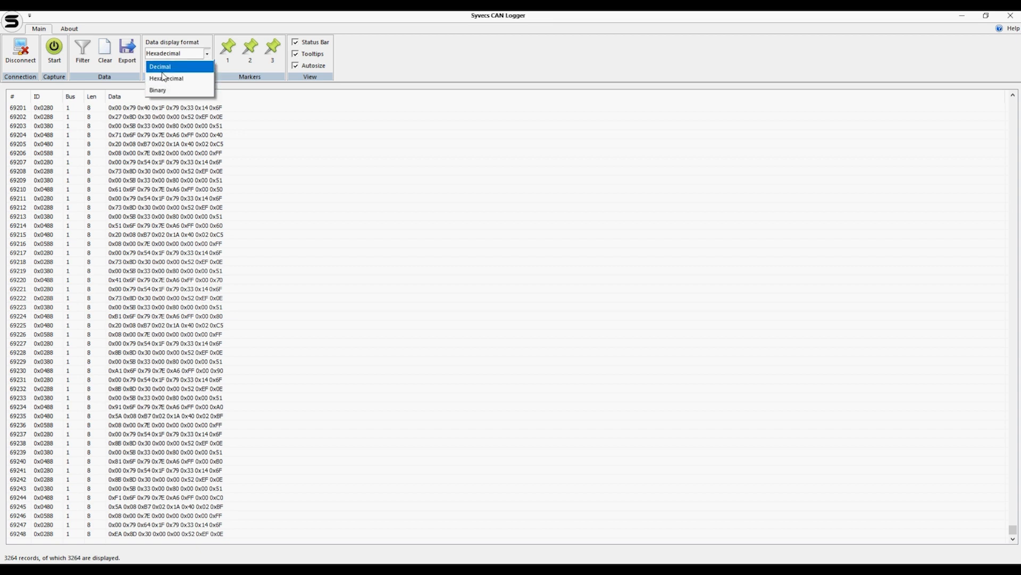
left_click(255, 111)
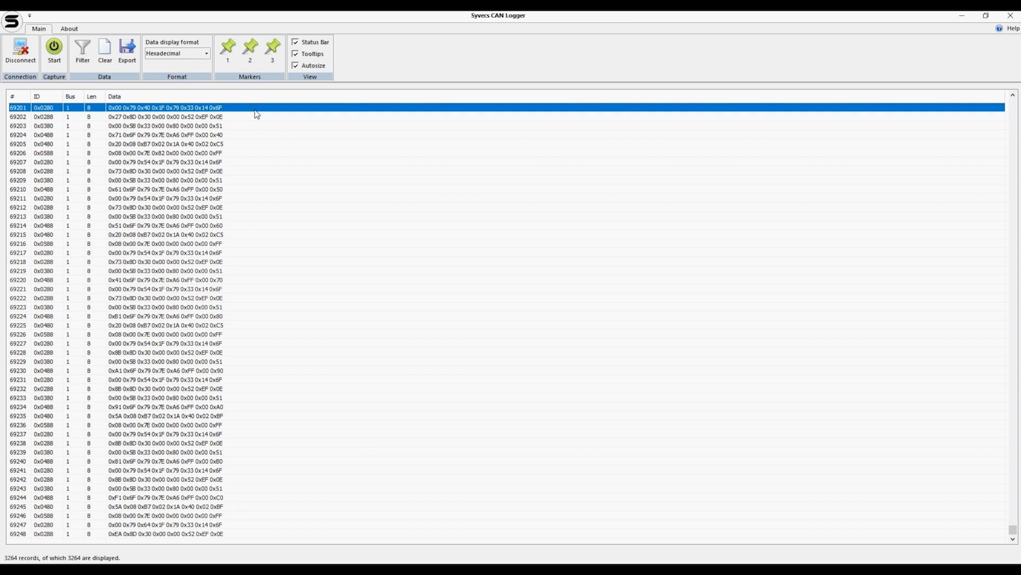